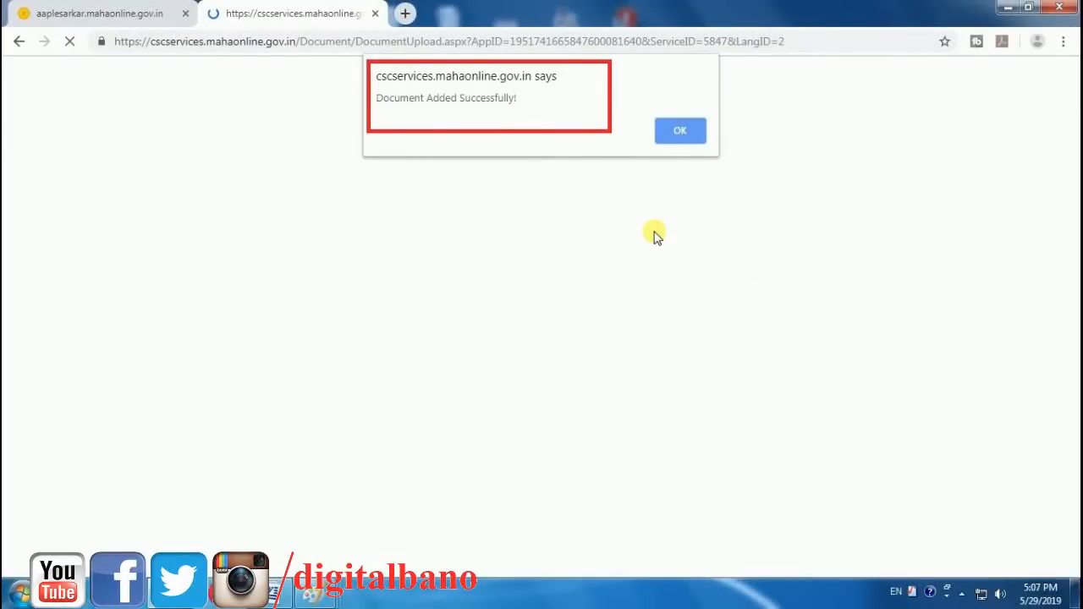
Acknowledge the added applicant photo and choose शाळा सोडल्याचा दाखला (school leaving certificate) as the document type.
{"action": "key", "text": "Return"}
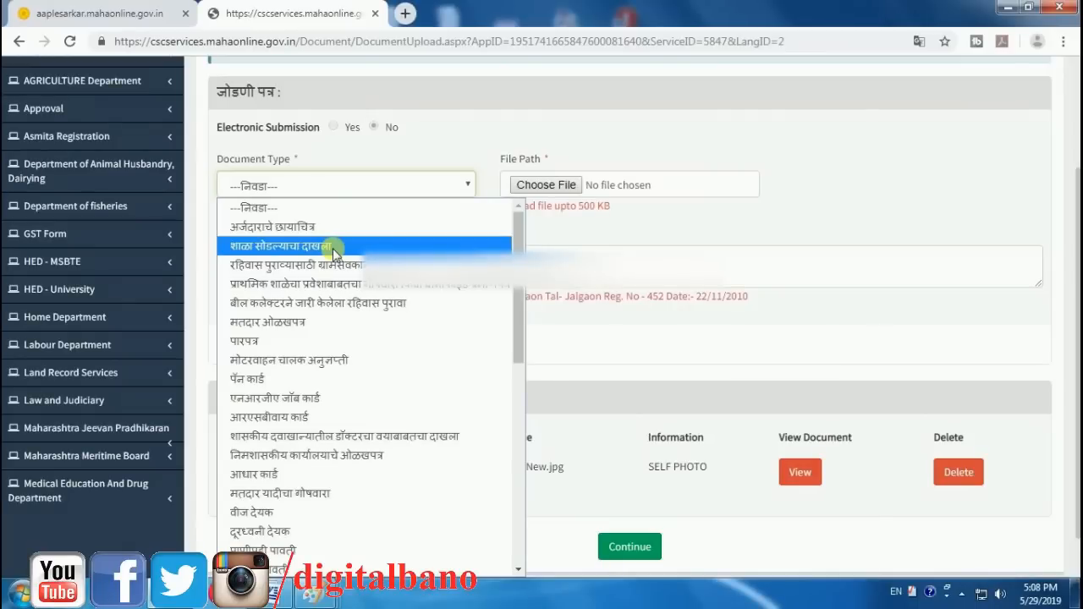
{"action": "left_click", "coordinate": [333, 247]}
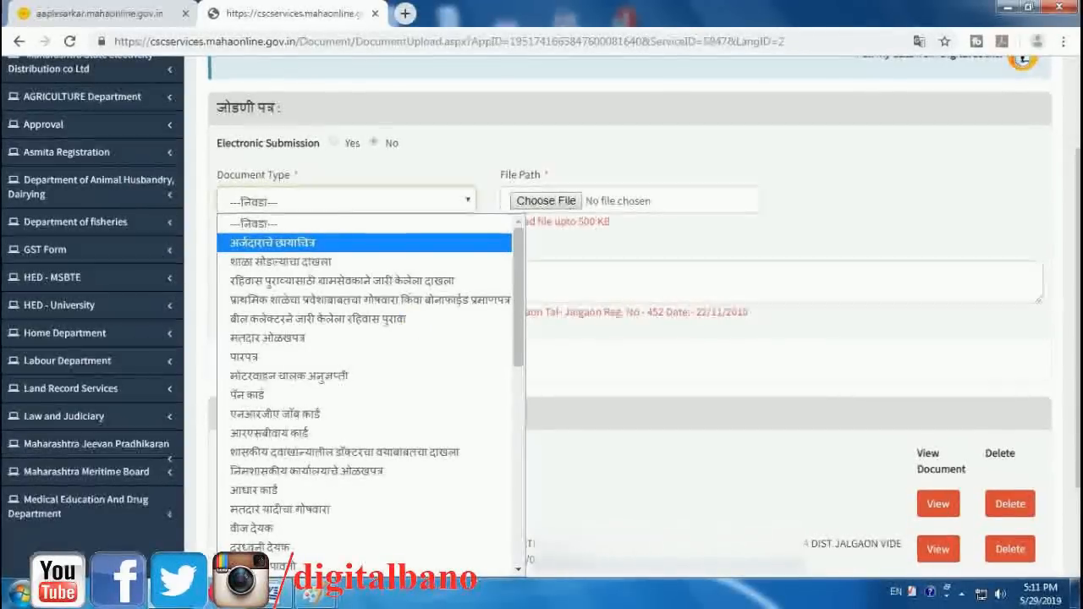
Attach the bank passbook scan as बील कलेक्टरने जारी केलेला रहिवास पुरावा with its document information, and continue to the next stage.
{"action": "scroll", "coordinate": [364, 370], "scroll_direction": "down", "scroll_amount": 6}
{"action": "scroll", "coordinate": [364, 389], "scroll_direction": "down", "scroll_amount": 5}
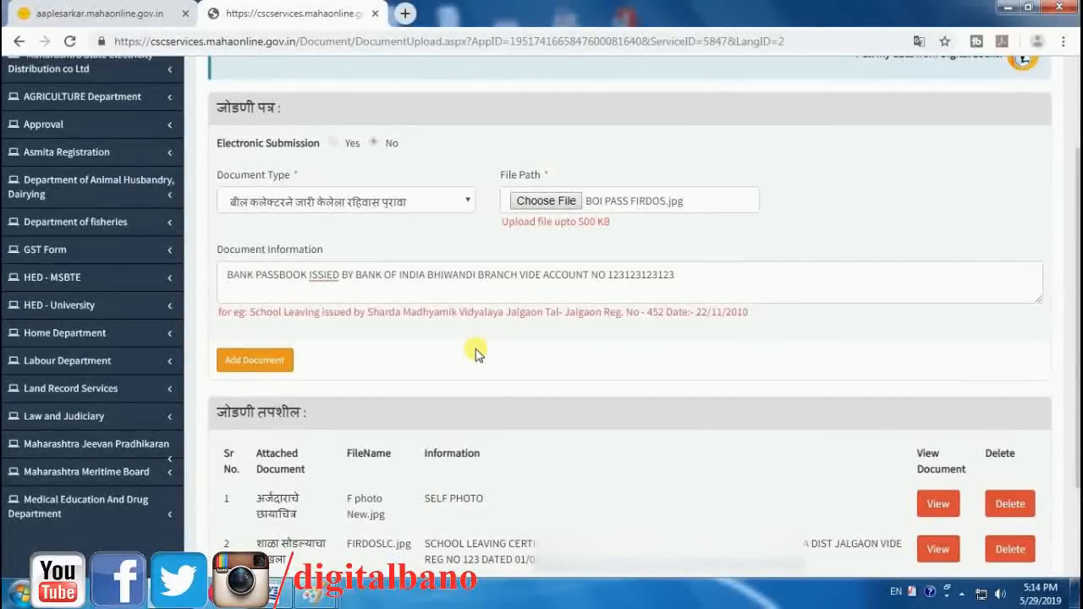
{"action": "left_click", "coordinate": [254, 359]}
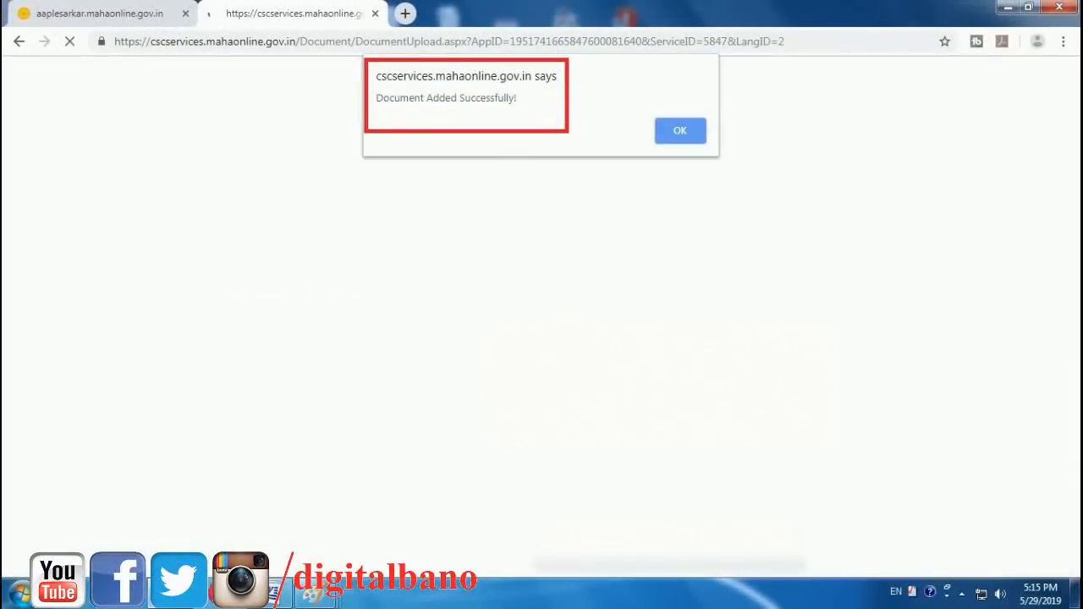
{"action": "key", "text": "Return"}
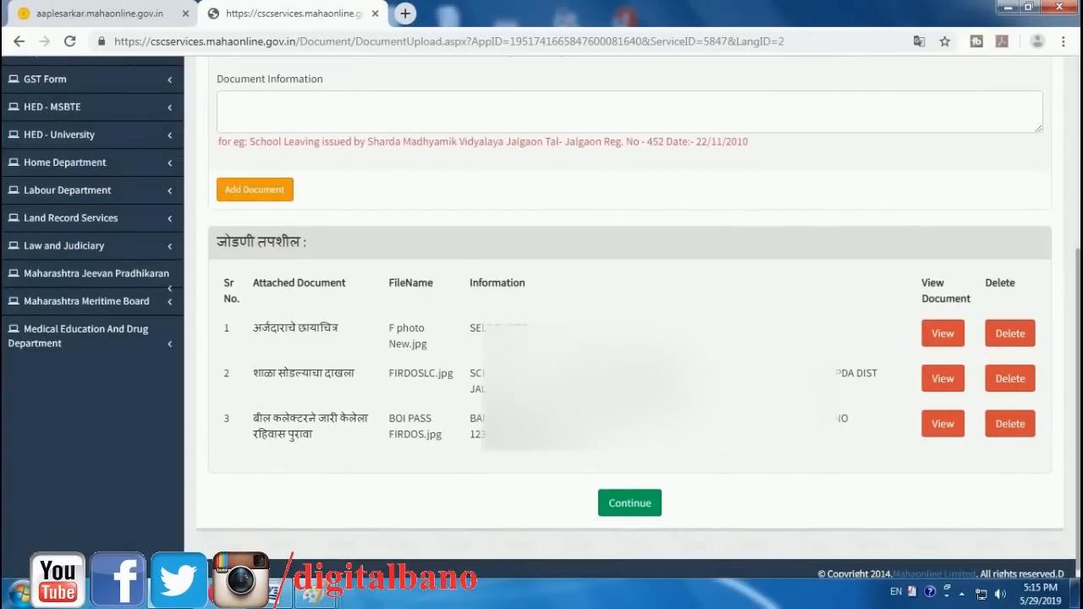
{"action": "left_click", "coordinate": [629, 503]}
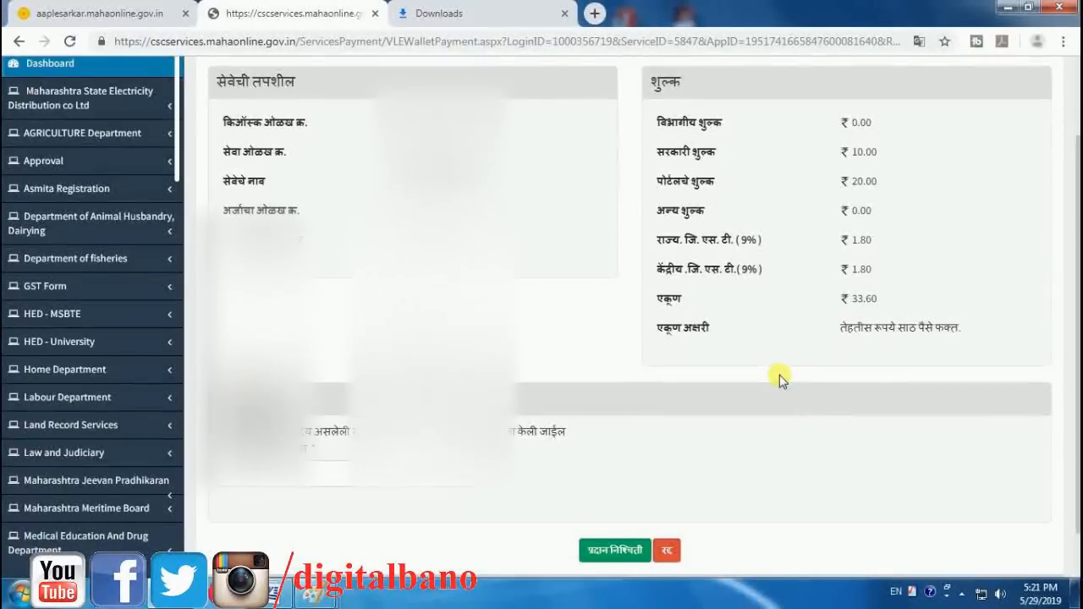
Confirm the self-declaration's wallet payment and open the certificate (प्रमाणपत्र) from the acknowledgement's document list.
{"action": "key", "text": "Return"}
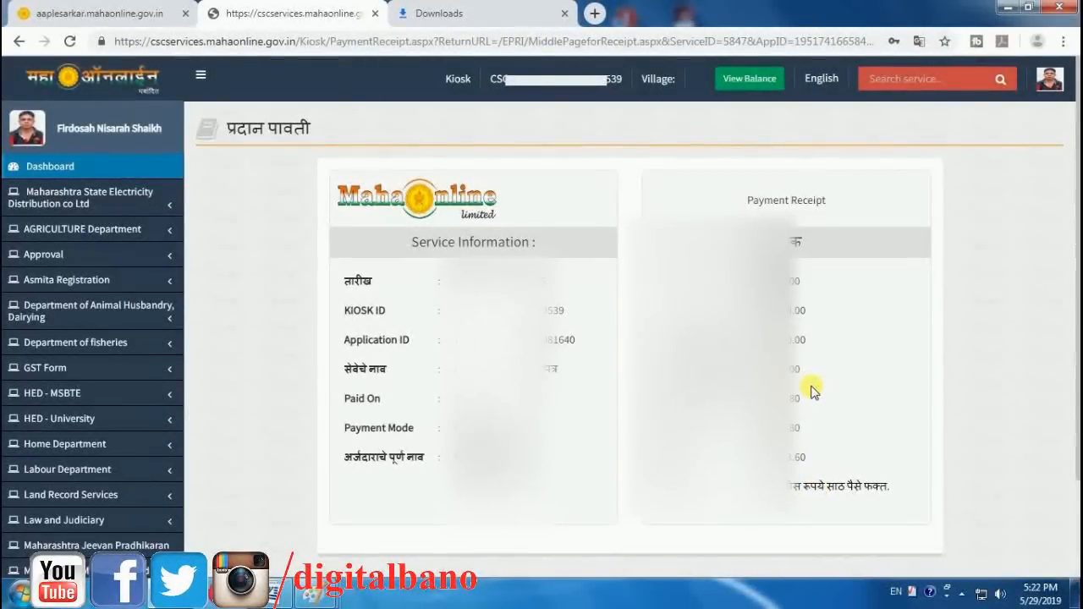
{"action": "scroll", "coordinate": [811, 391], "scroll_direction": "down", "scroll_amount": 2}
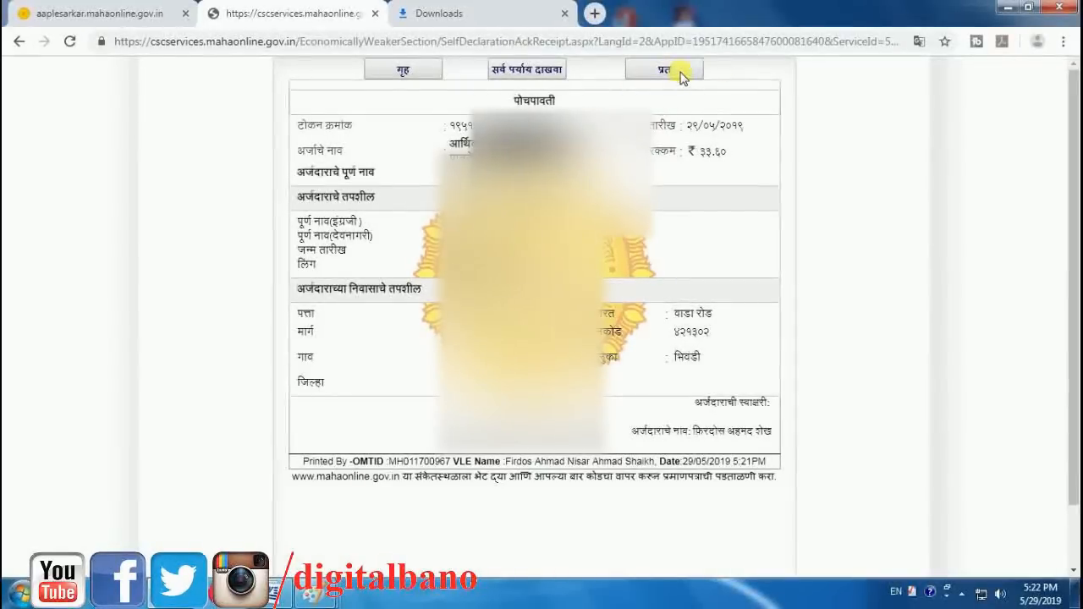
{"action": "left_click", "coordinate": [535, 71]}
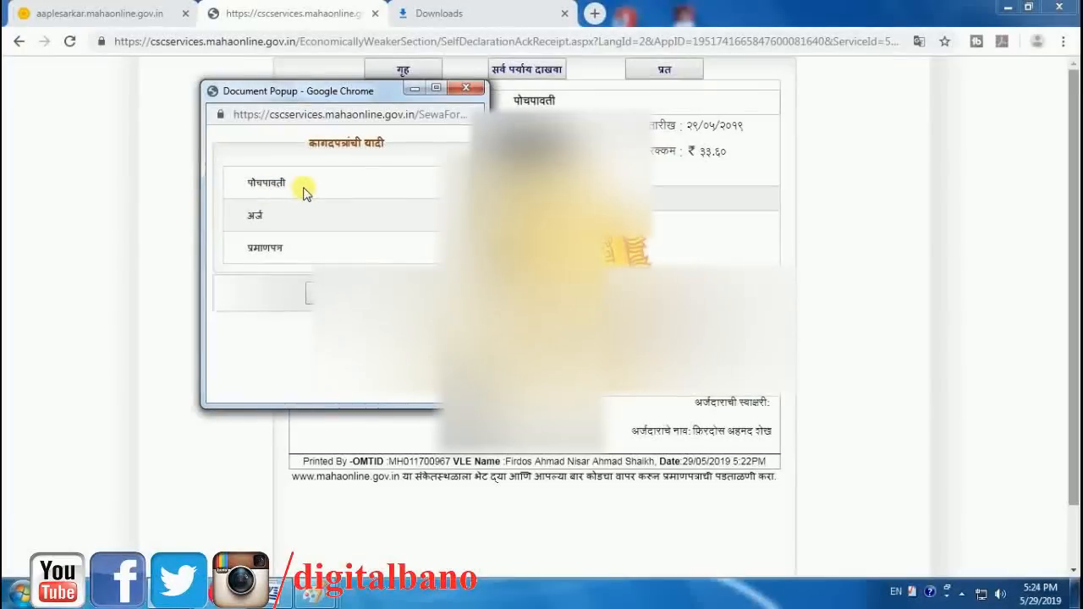
{"action": "left_click", "coordinate": [270, 251]}
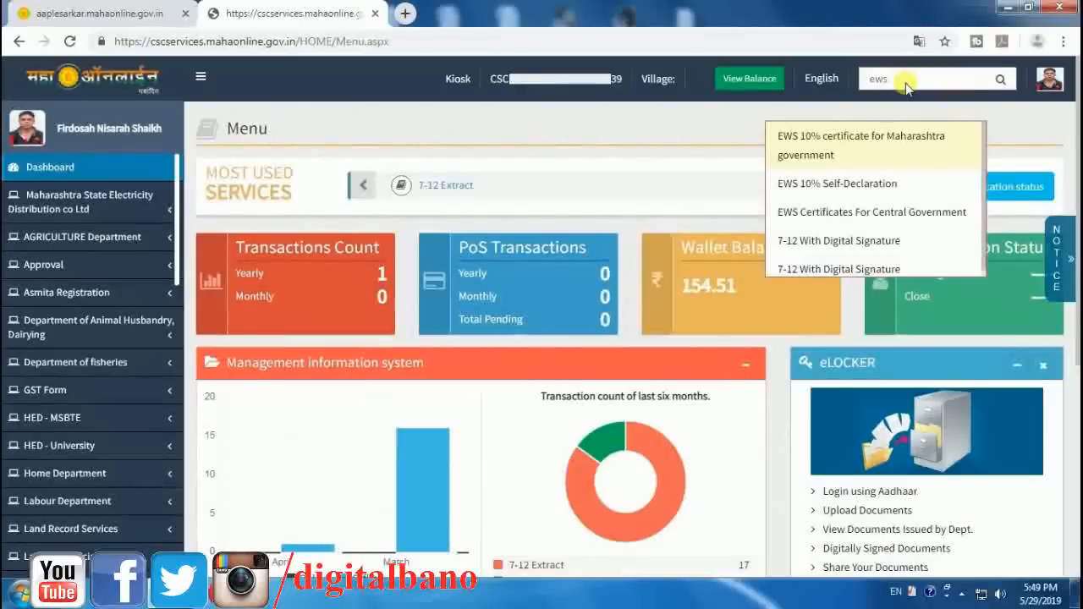
Start the EWS 10% certificate for Maharashtra government and fill in the applicant and beneficiary details, with relation स्वतः and No for interstate migration.
{"action": "left_click", "coordinate": [842, 159]}
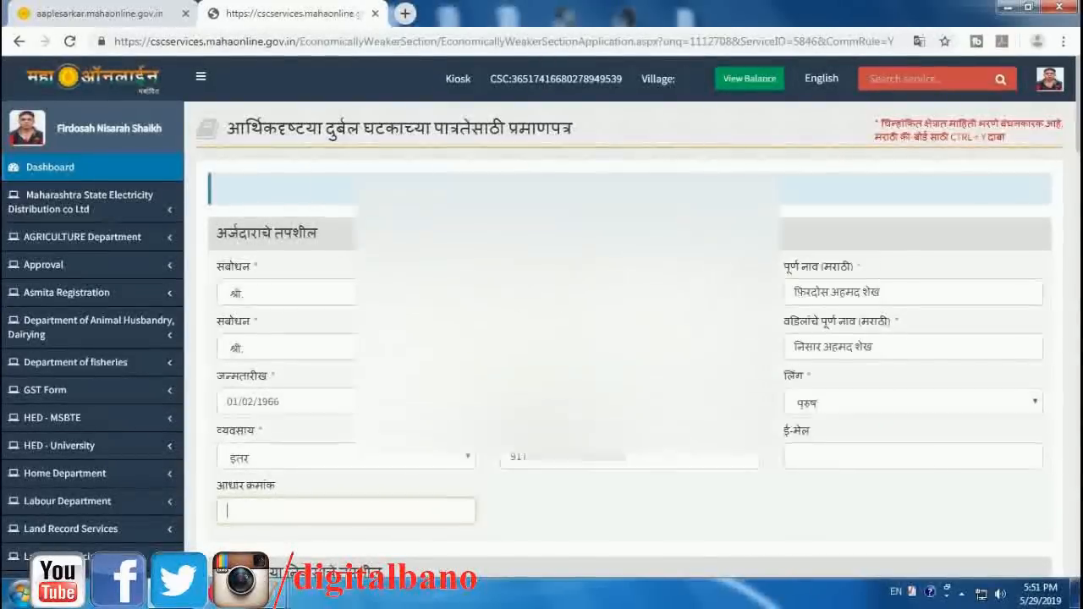
{"action": "scroll", "coordinate": [527, 358], "scroll_direction": "down", "scroll_amount": 5}
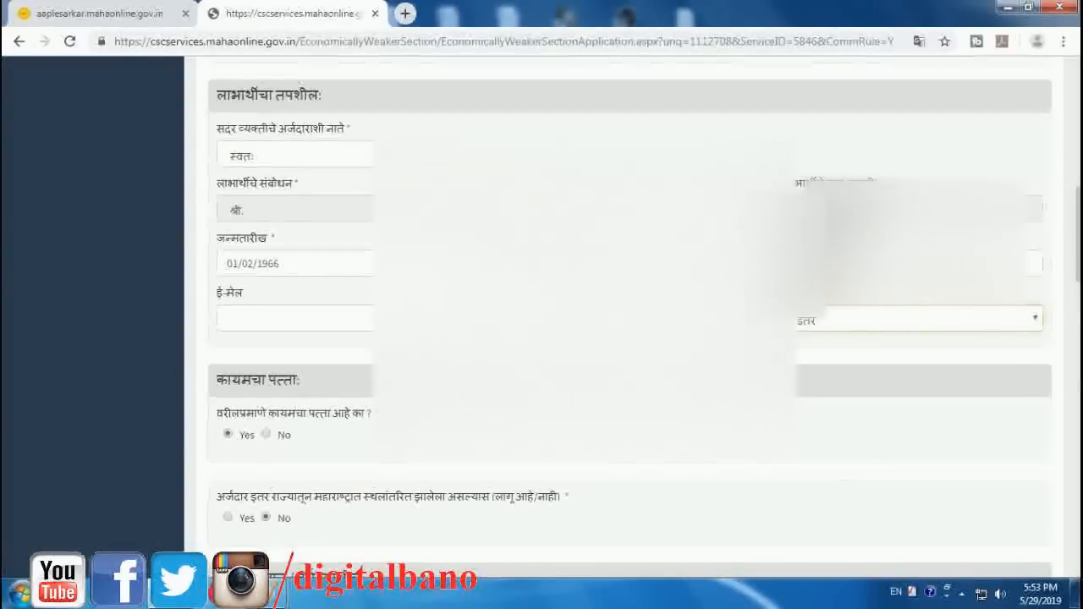
{"action": "left_click", "coordinate": [266, 517]}
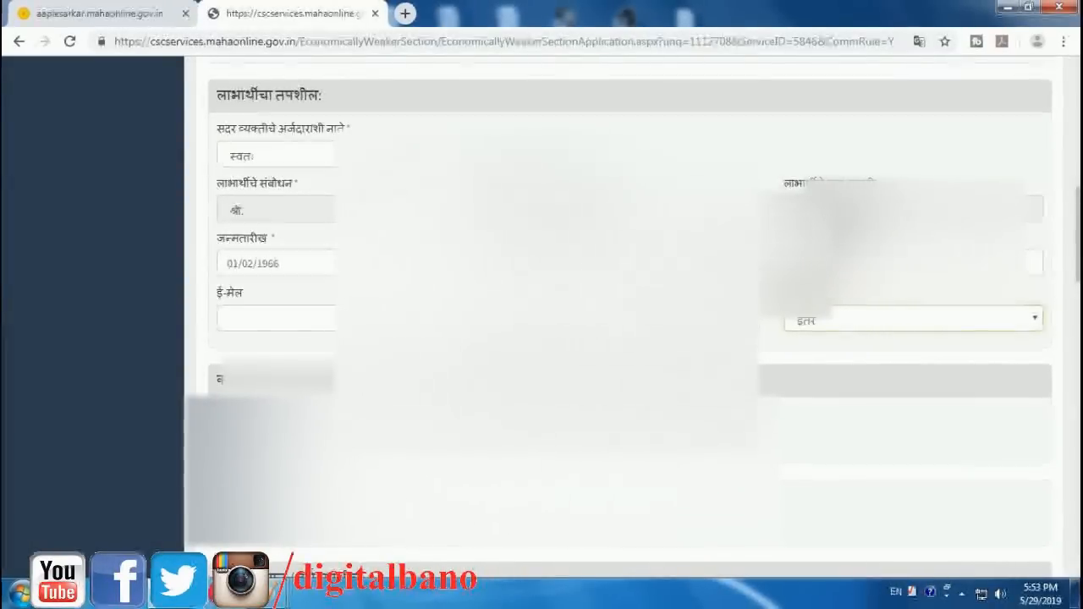
{"action": "scroll", "coordinate": [618, 322], "scroll_direction": "down", "scroll_amount": 1}
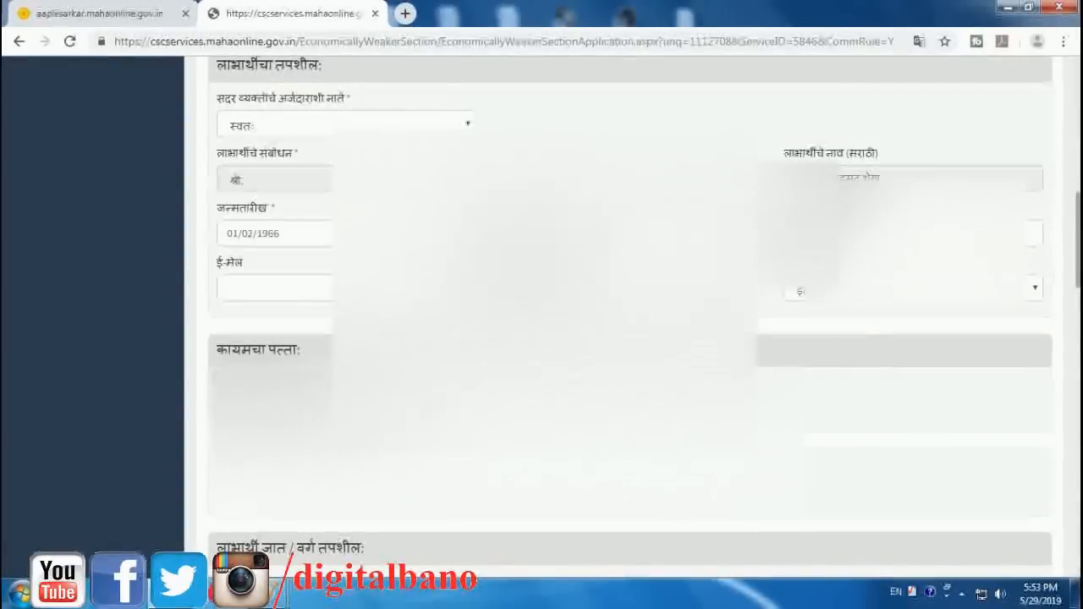
Enter SUNNI MUSALMAN as caste for beneficiary and father, and fill in the father's personal and address details, leaving the land details blank.
{"action": "scroll", "coordinate": [618, 322], "scroll_direction": "down", "scroll_amount": 5}
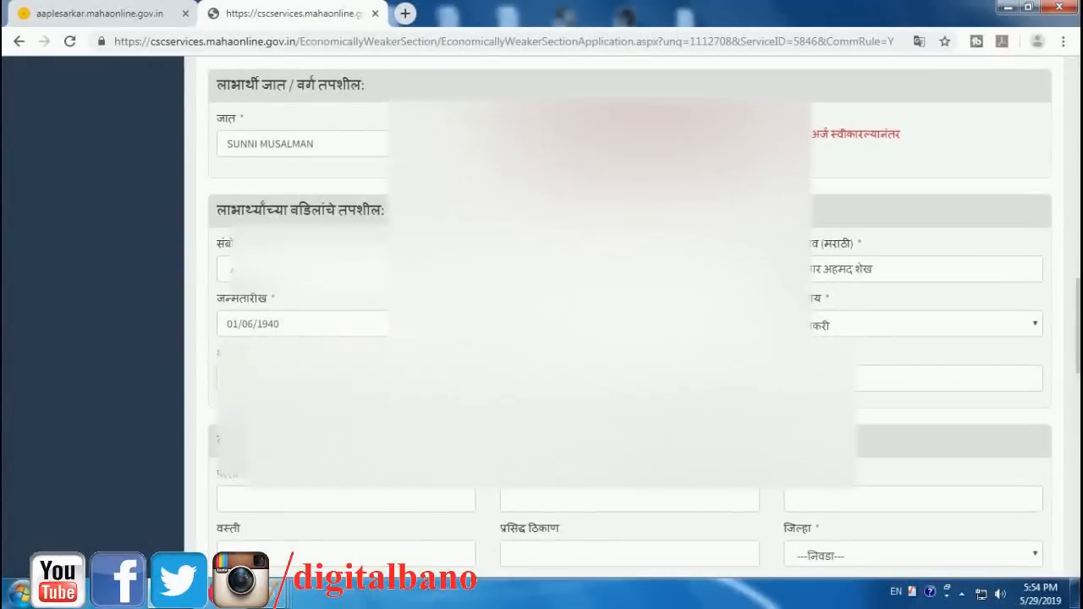
{"action": "scroll", "coordinate": [630, 321], "scroll_direction": "down", "scroll_amount": 2}
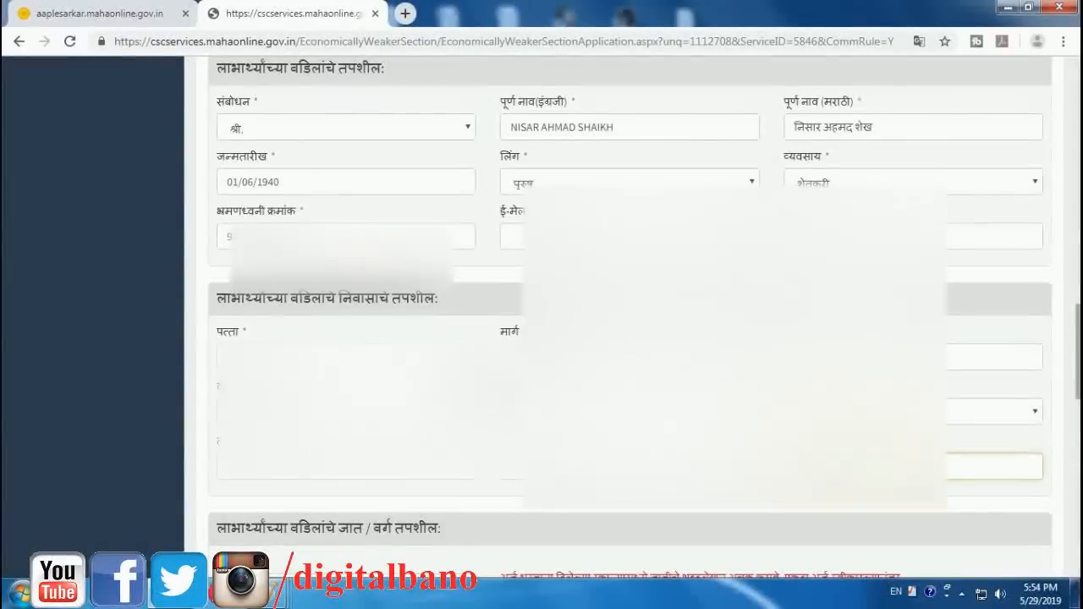
{"action": "scroll", "coordinate": [542, 338], "scroll_direction": "down", "scroll_amount": 6}
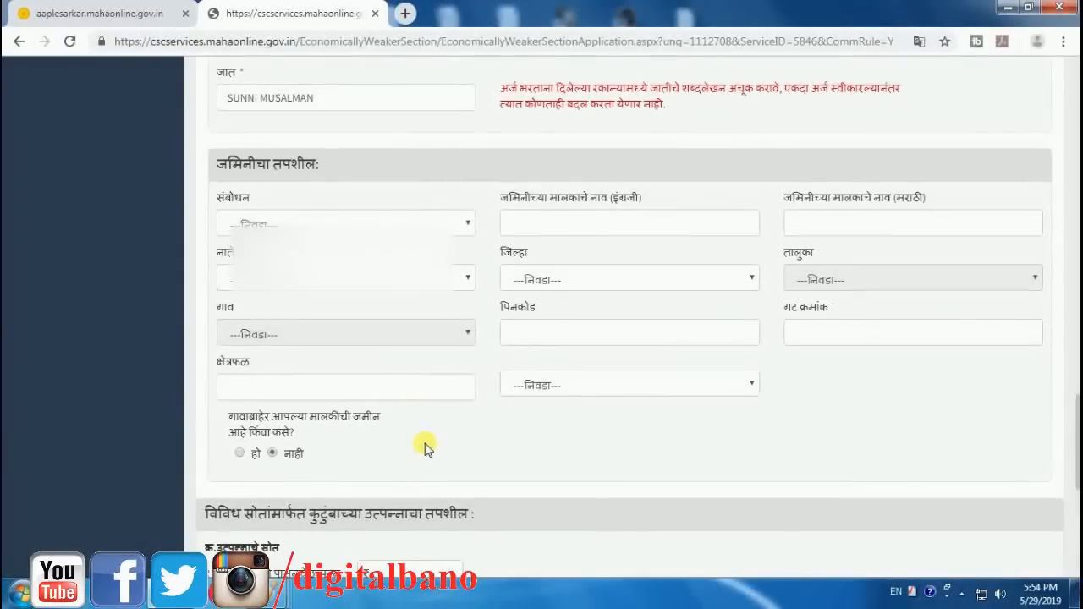
{"action": "scroll", "coordinate": [425, 447], "scroll_direction": "down", "scroll_amount": 5}
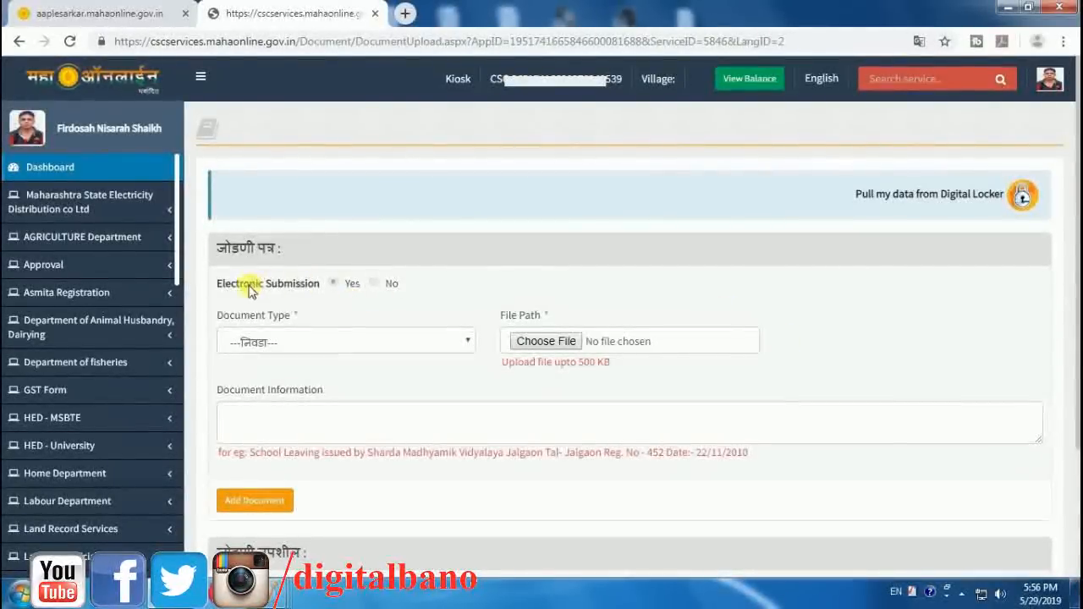
Attach the school leaving certificate and the Aadhaar card as supporting documents, each with its document information.
{"action": "left_click", "coordinate": [314, 348]}
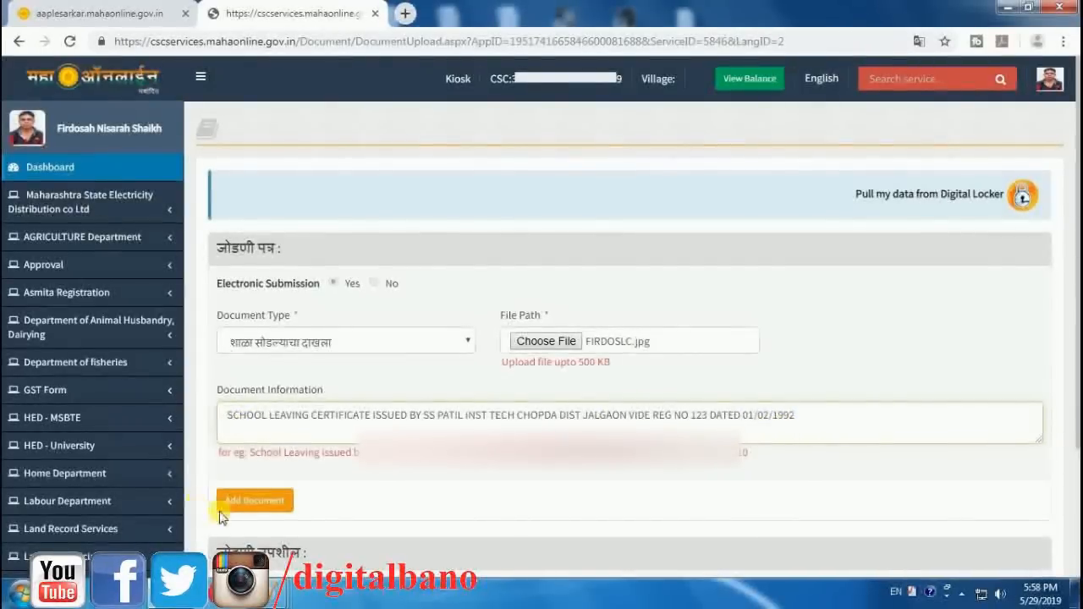
{"action": "left_click", "coordinate": [256, 502]}
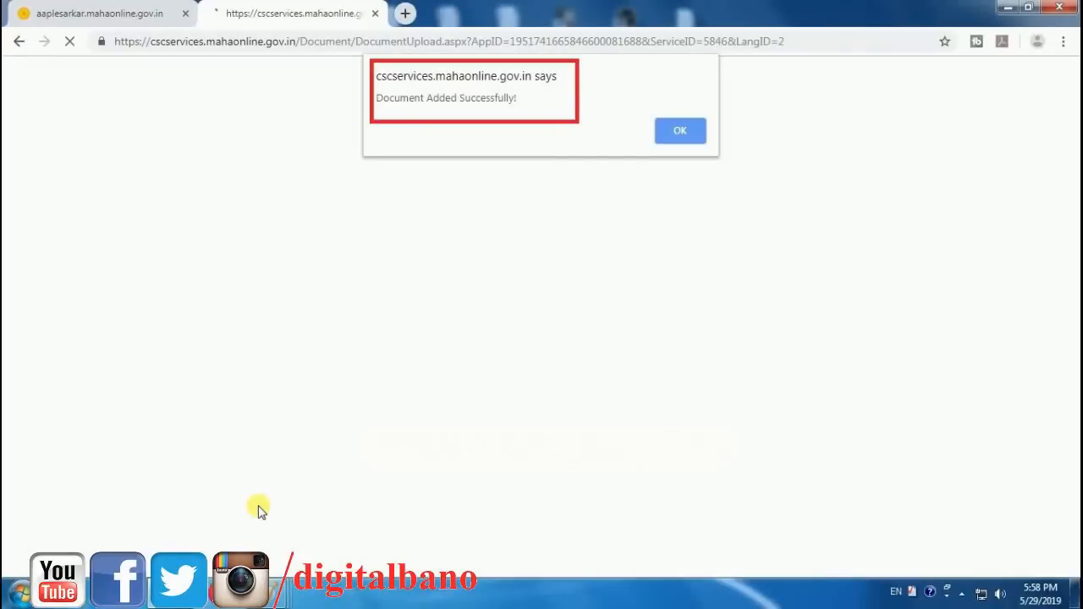
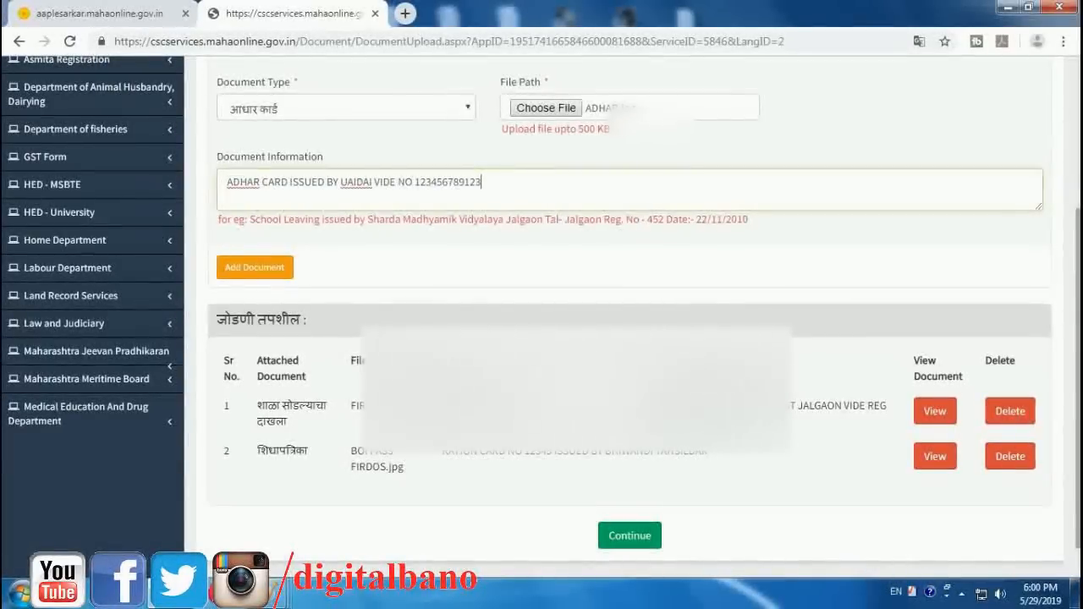
{"action": "key", "text": "Return"}
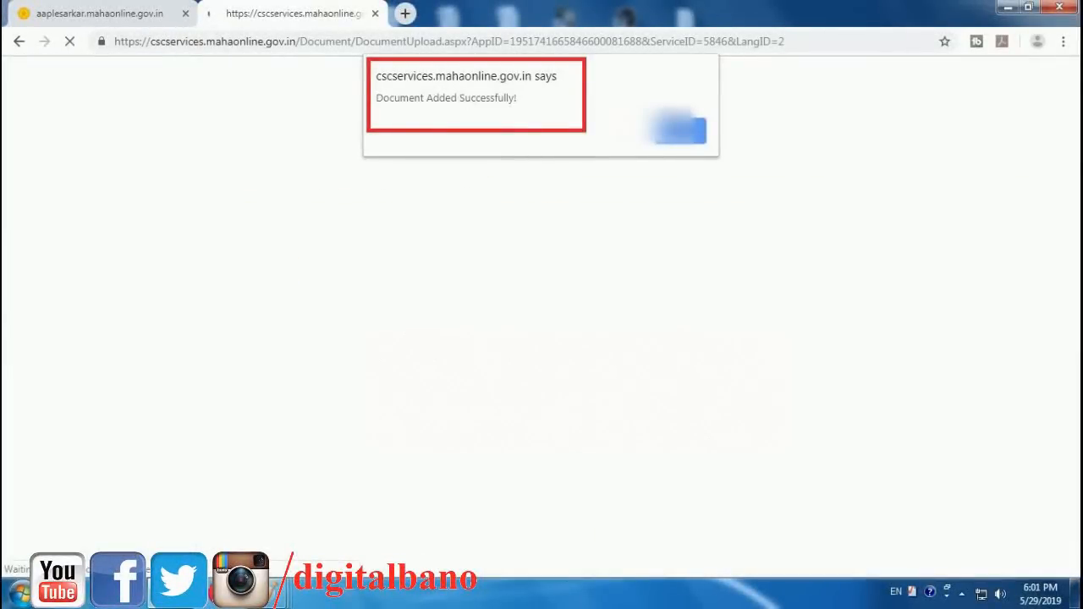
{"action": "key", "text": "Return"}
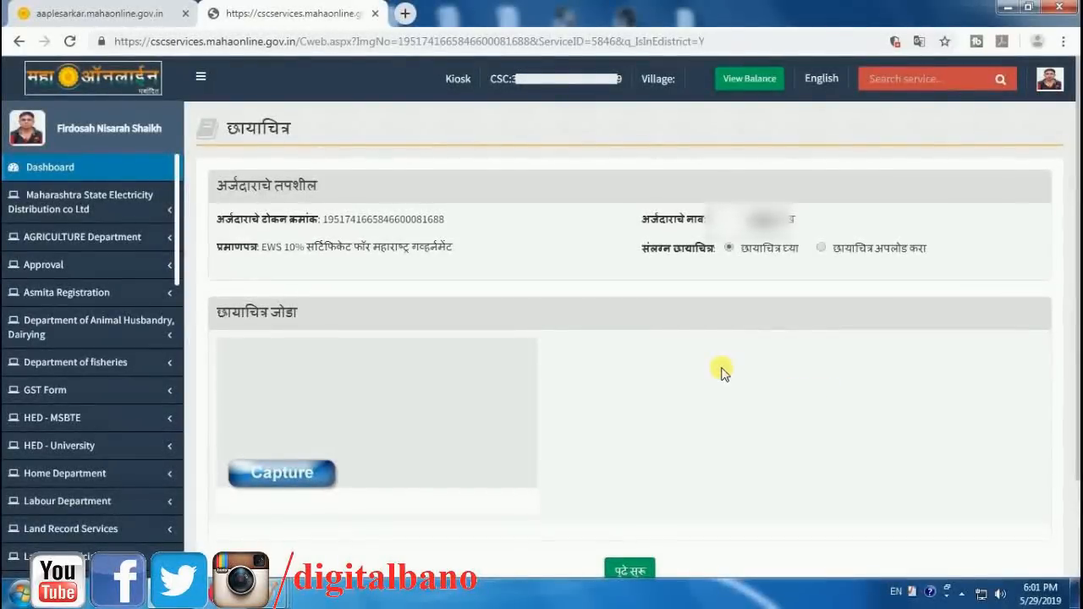
Switch the photograph option to uploading an image, select PHOTO160.jpg and upload it.
{"action": "key", "text": "Right"}
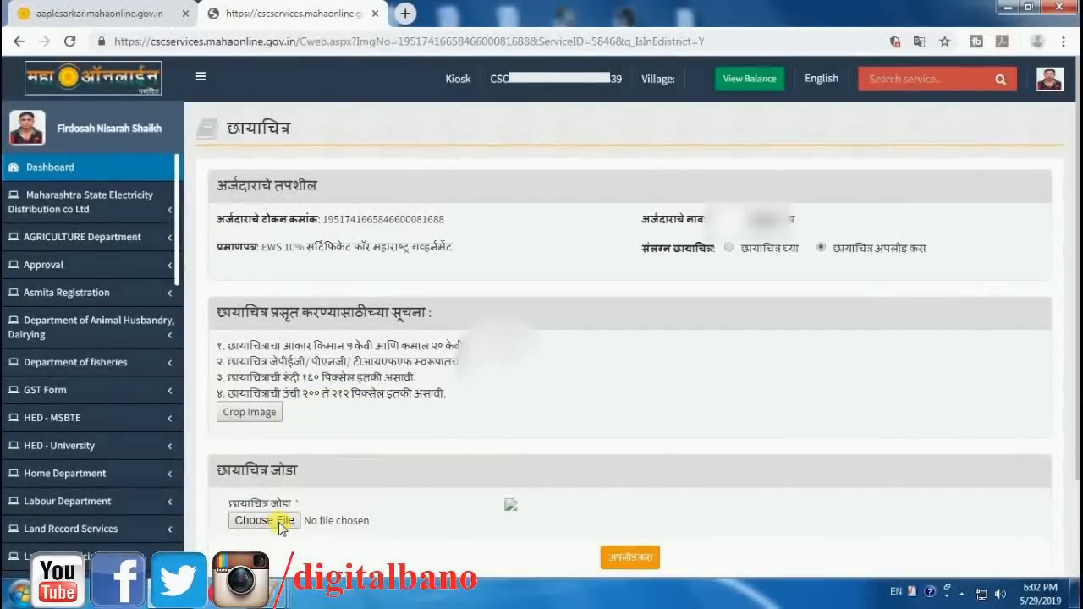
{"action": "left_click", "coordinate": [279, 525]}
{"action": "scroll", "coordinate": [279, 525], "scroll_direction": "down", "scroll_amount": 3}
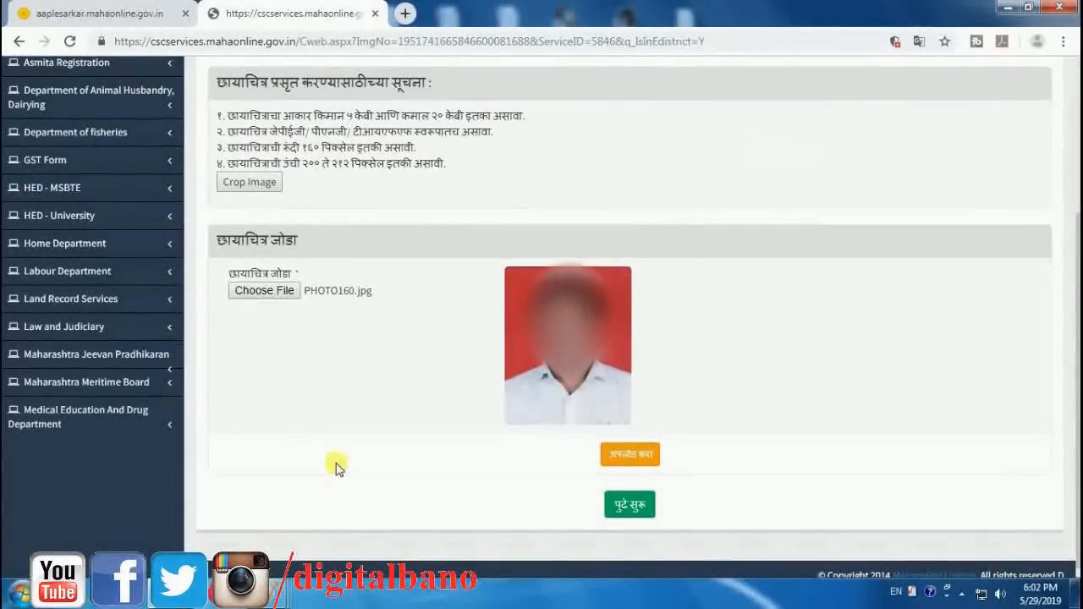
{"action": "left_click", "coordinate": [628, 457]}
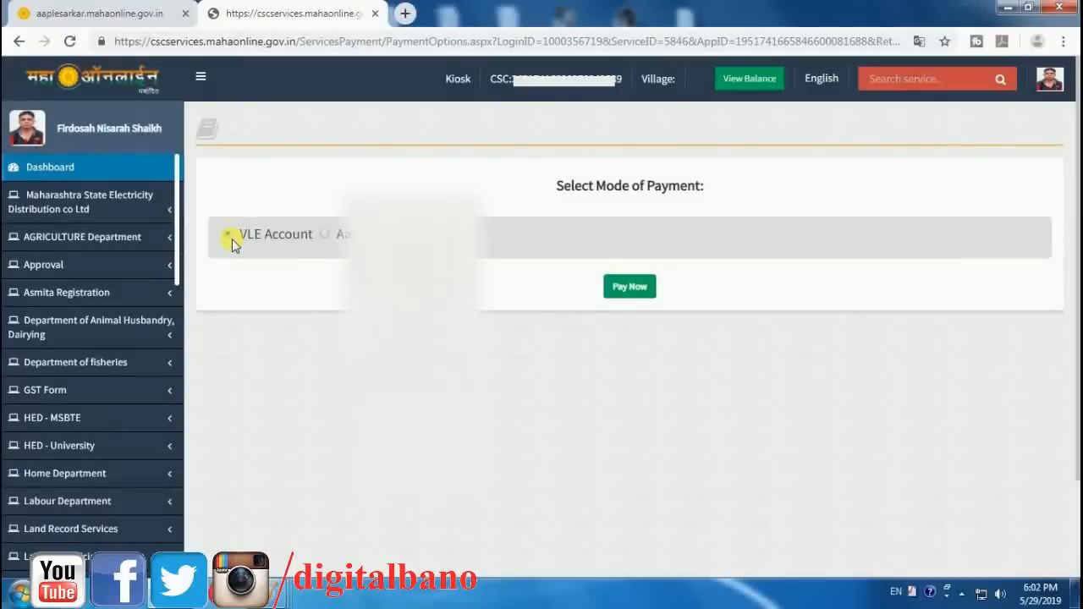
Pay the state EWS certificate application fee through the VLE Account.
{"action": "left_click", "coordinate": [606, 288]}
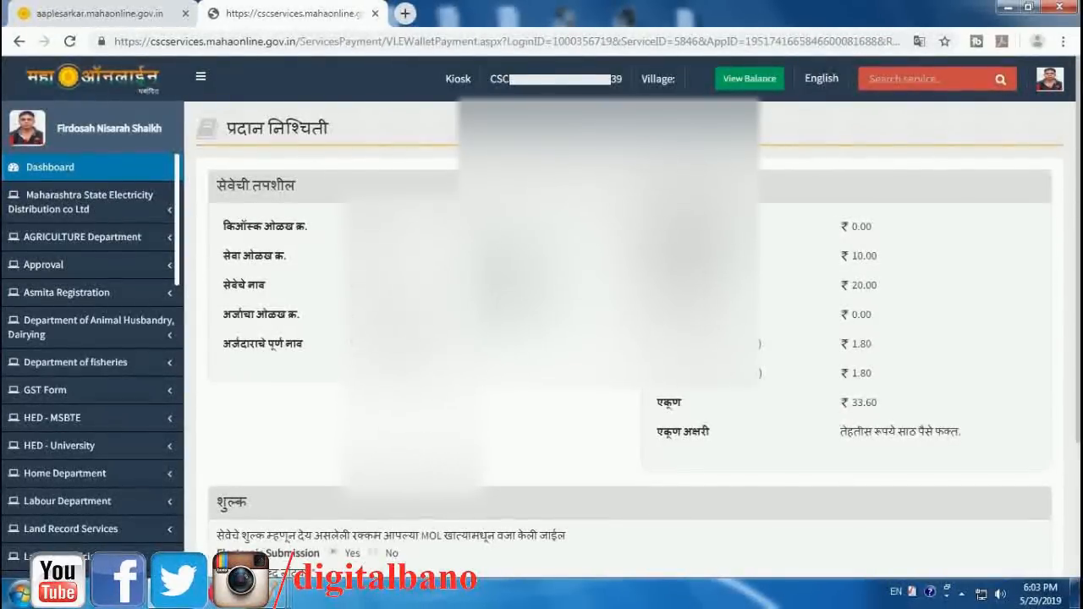
{"action": "scroll", "coordinate": [618, 338], "scroll_direction": "down", "scroll_amount": 2}
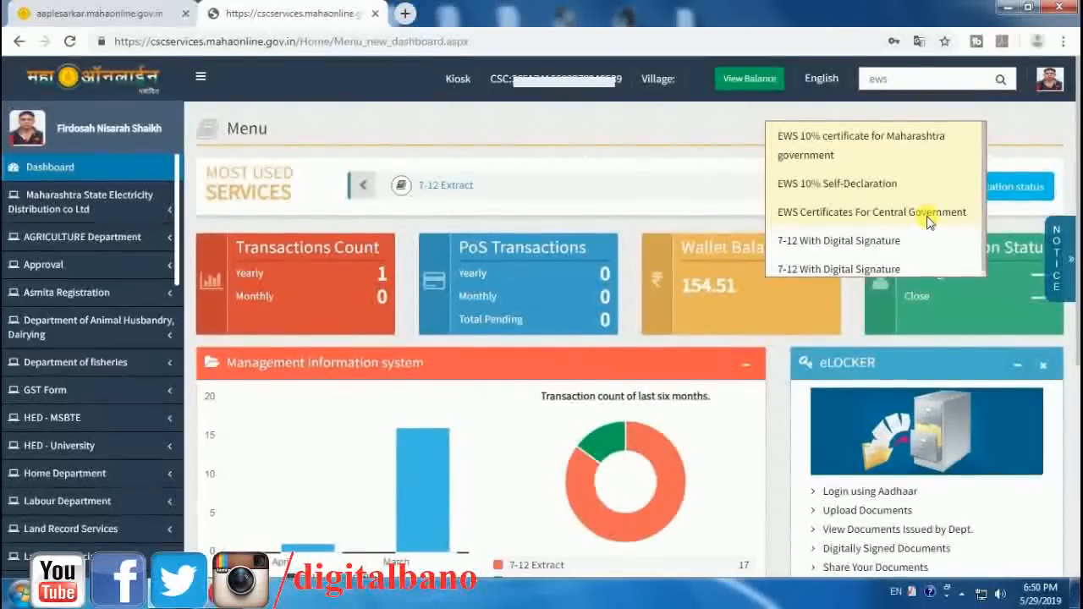
Start the EWS Certificates For Central Government application from the ews search and switch its form to English.
{"action": "left_click", "coordinate": [880, 211]}
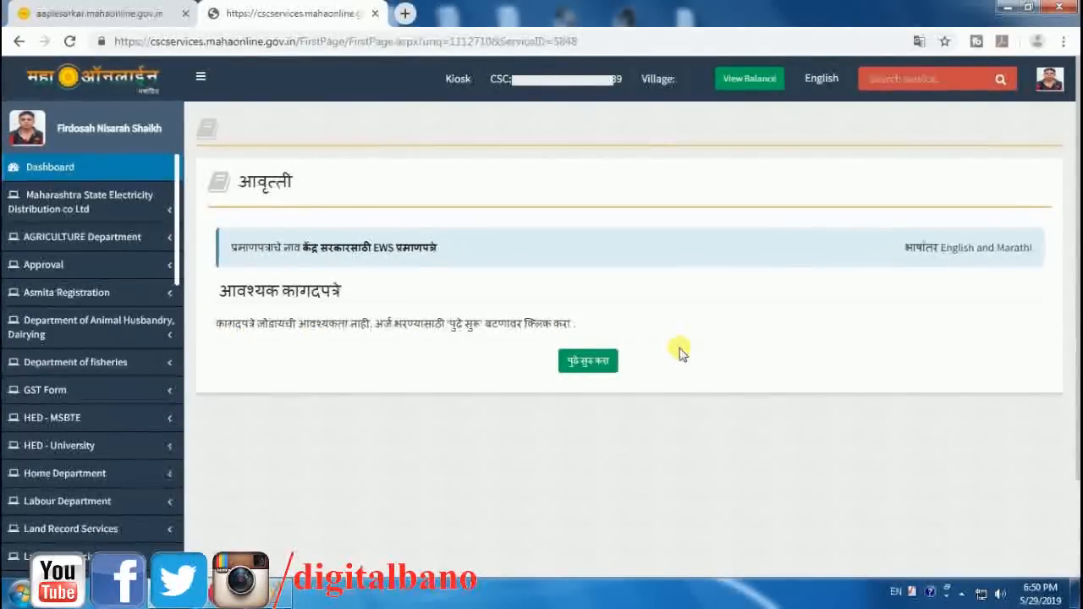
{"action": "left_click", "coordinate": [622, 360]}
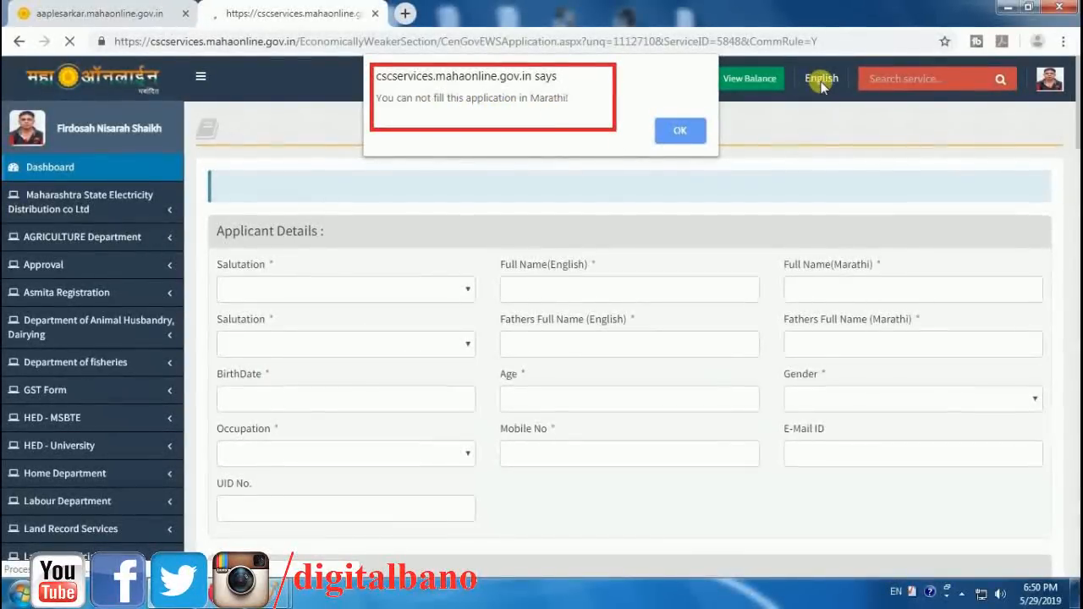
{"action": "left_click", "coordinate": [682, 132]}
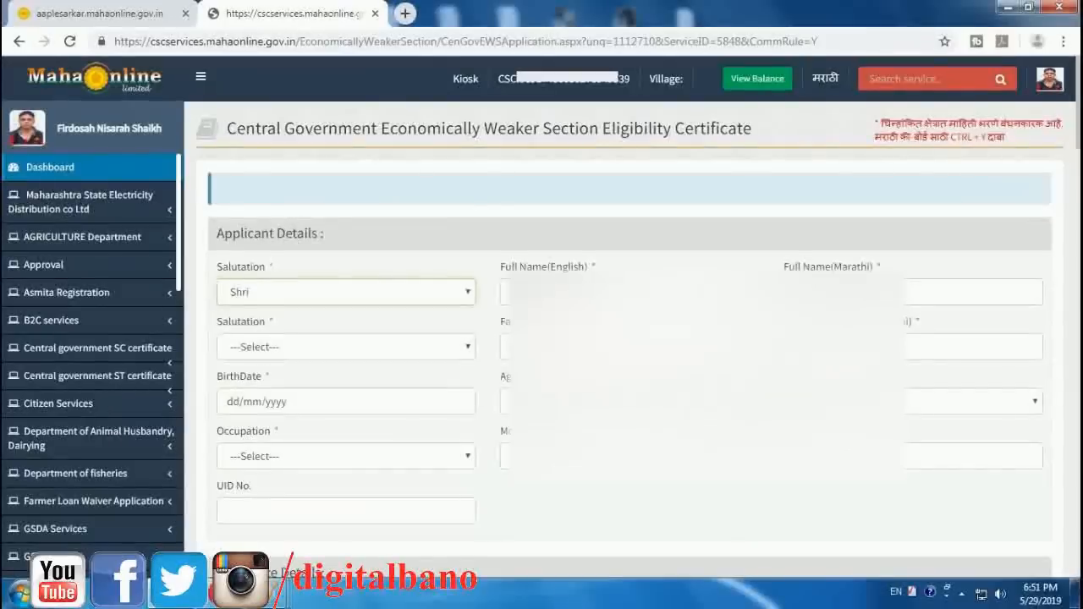
Fill in the applicant, residence and beneficiary details with occupation Others, relation Self, permanent address as above, and No for interstate migration.
{"action": "left_click", "coordinate": [346, 456]}
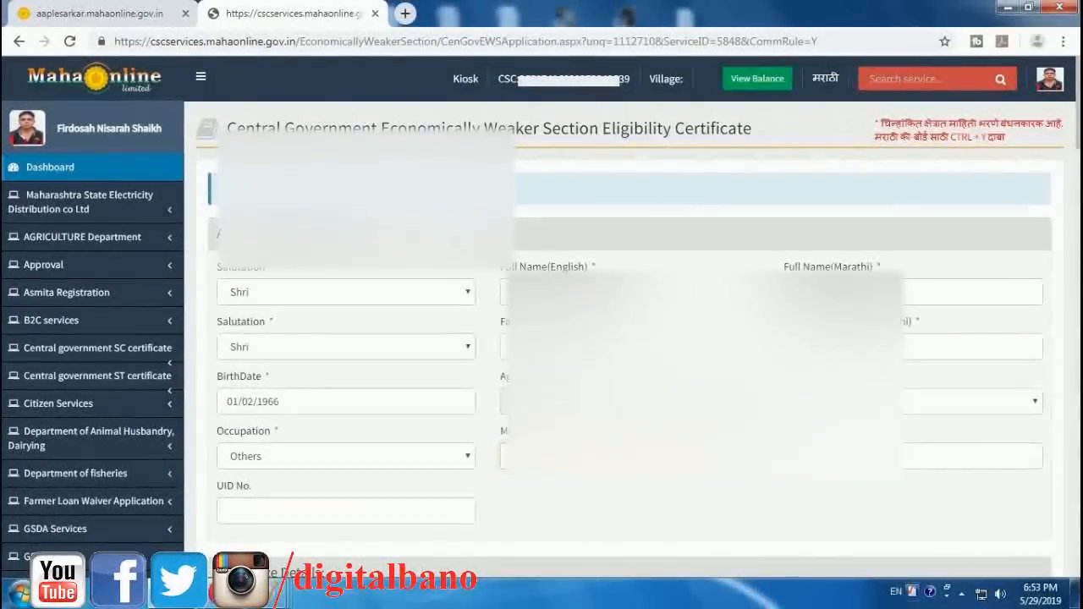
{"action": "scroll", "coordinate": [542, 322], "scroll_direction": "down", "scroll_amount": 6}
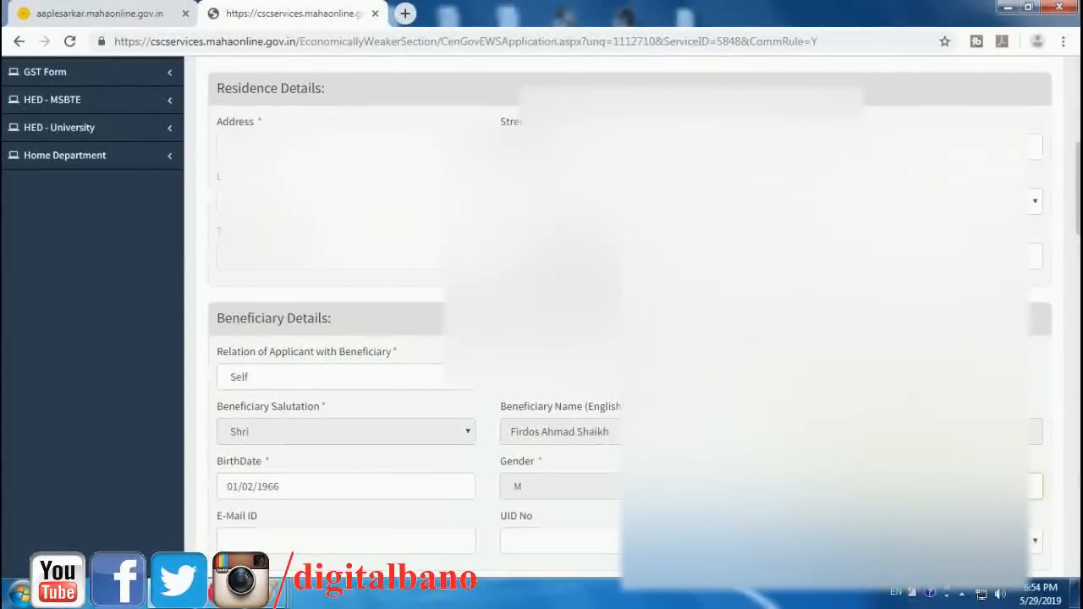
{"action": "scroll", "coordinate": [618, 338], "scroll_direction": "down", "scroll_amount": 4}
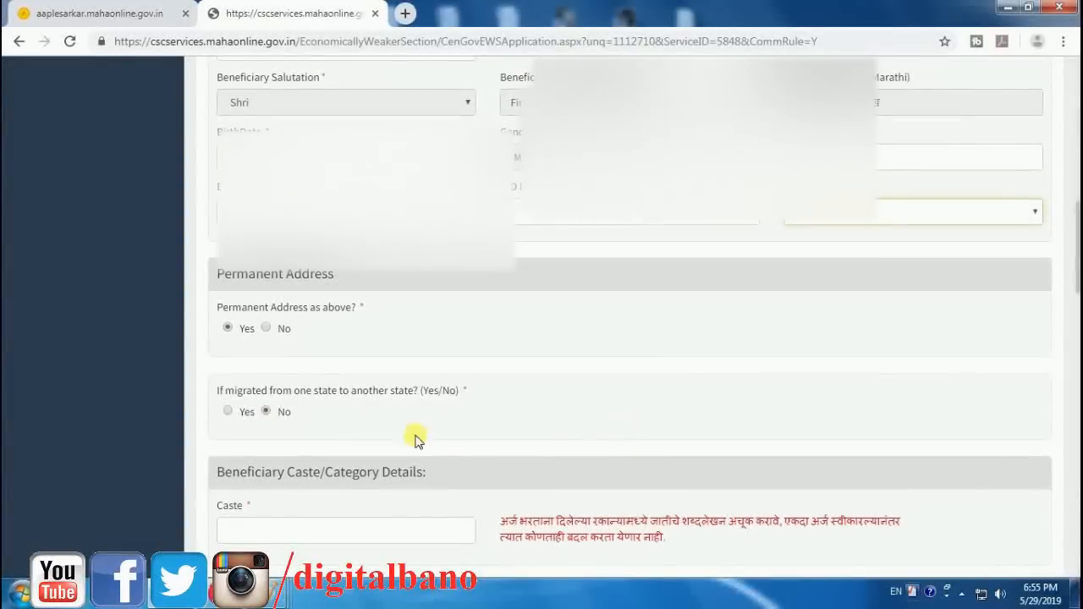
{"action": "left_click", "coordinate": [269, 411]}
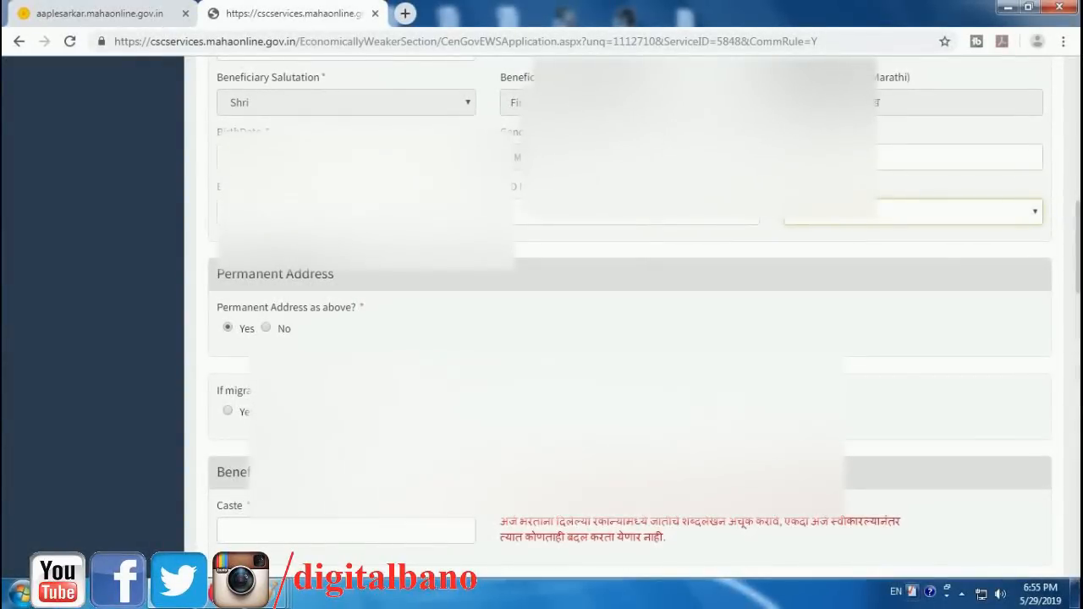
Enter the beneficiary's caste and the father's personal and address details, leaving the land details blank and the residential property answers at No.
{"action": "scroll", "coordinate": [67, 487], "scroll_direction": "down", "scroll_amount": 3}
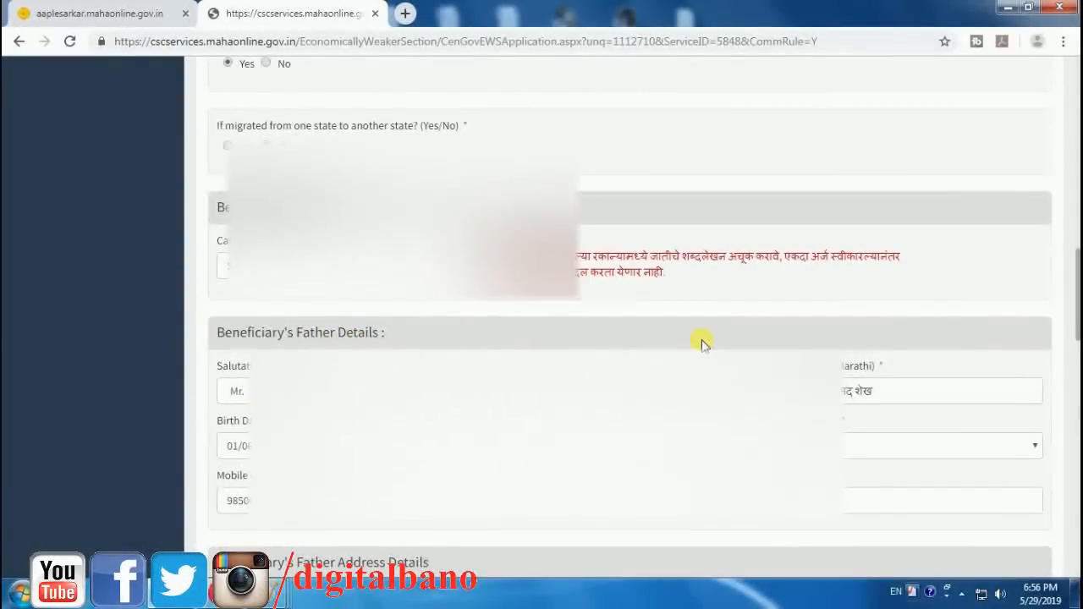
{"action": "scroll", "coordinate": [701, 338], "scroll_direction": "down", "scroll_amount": 5}
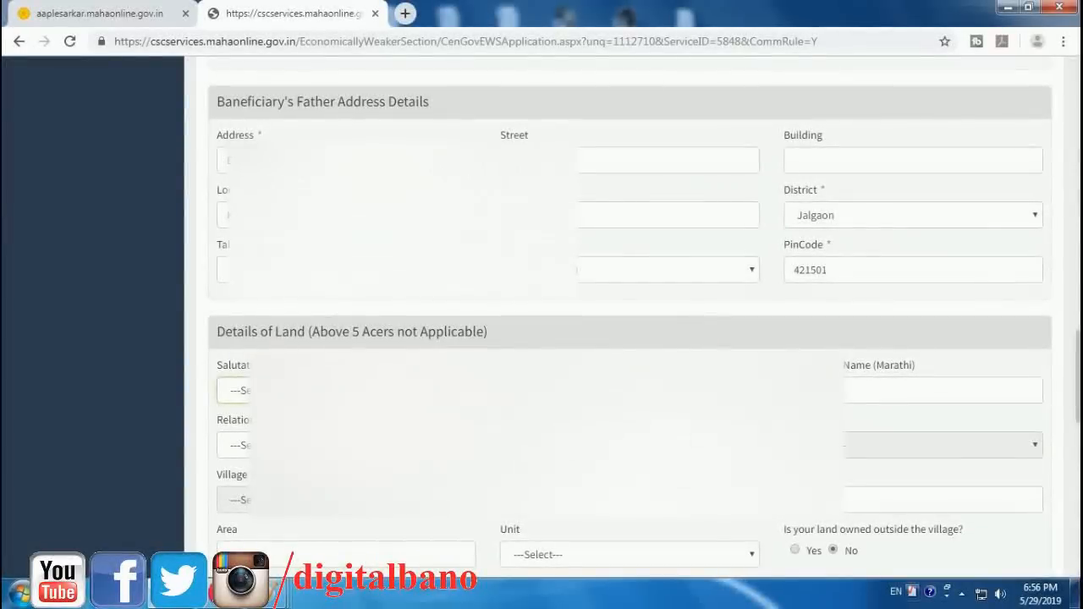
{"action": "scroll", "coordinate": [630, 321], "scroll_direction": "down", "scroll_amount": 2}
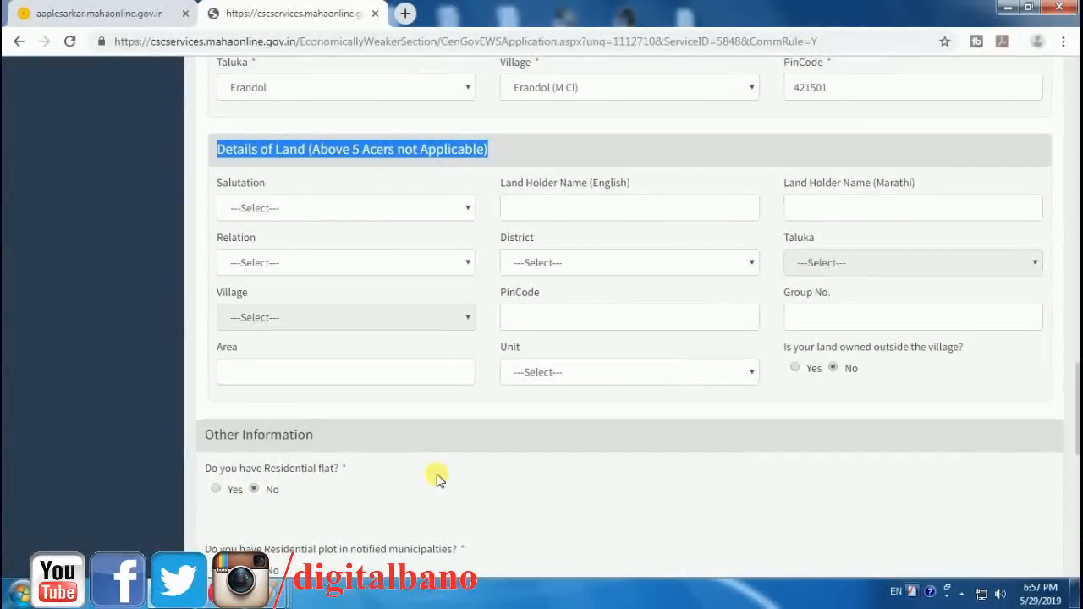
{"action": "scroll", "coordinate": [626, 339], "scroll_direction": "down", "scroll_amount": 4}
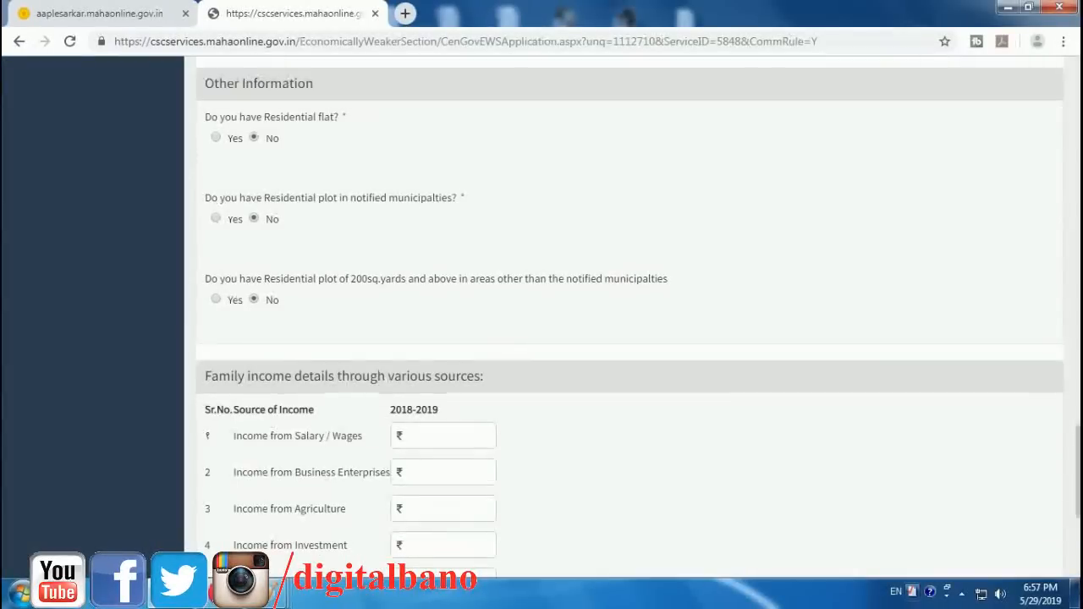